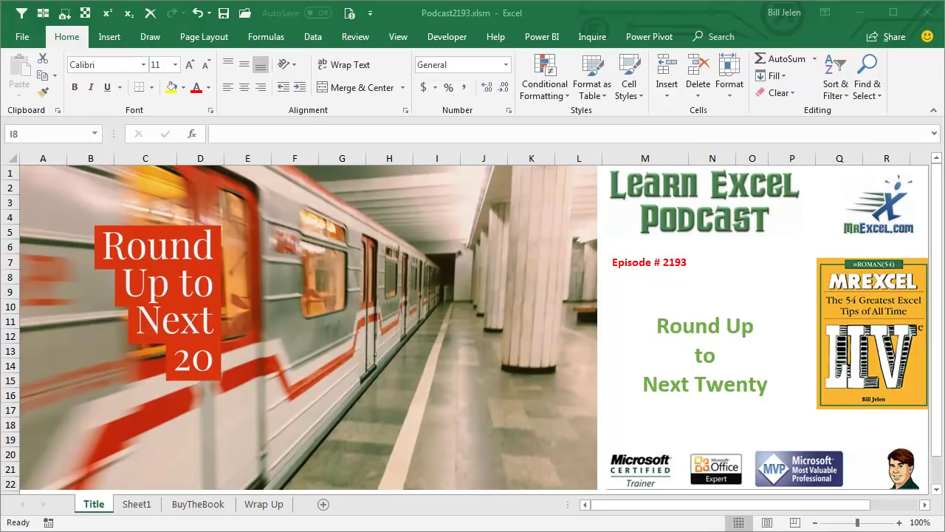
Switch to Sheet1 to show the rounding recap with ROUND, ROUNDUP, ROUNDDOWN and MROUND examples.
{"action": "left_click", "coordinate": [126, 507]}
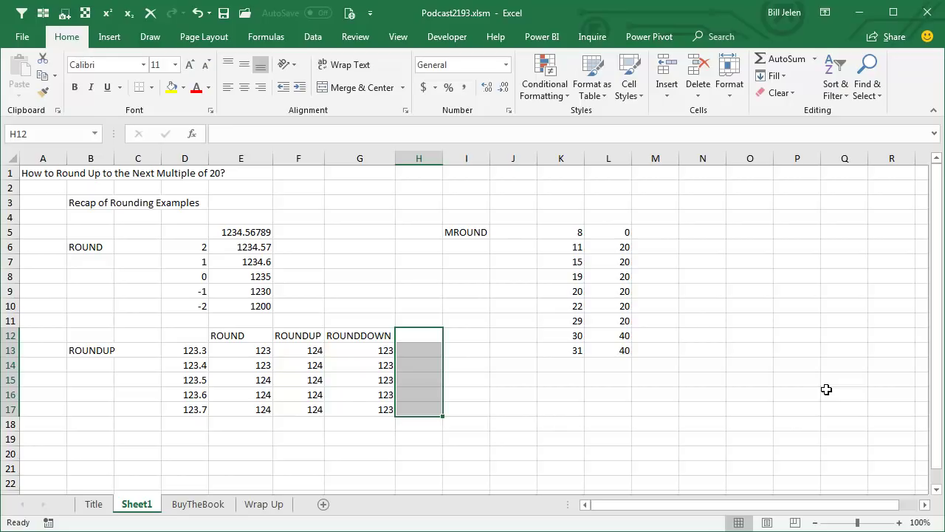
Clear E6:E10 and enter =ROUND(E5,D6) in E6.
{"action": "key", "text": "Up"}
{"action": "key", "text": "Up"}
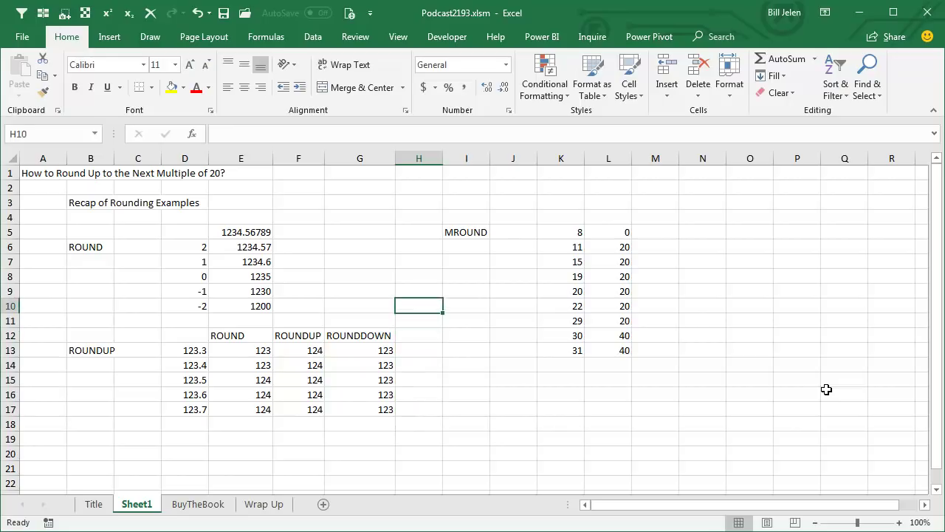
{"action": "key", "text": "Left"}
{"action": "key", "text": "Left"}
{"action": "key", "text": "Left"}
{"action": "key", "text": "Up"}
{"action": "key", "text": "Up"}
{"action": "key", "text": "Up"}
{"action": "key", "text": "Up"}
{"action": "key", "text": "shift+Down"}
{"action": "key", "text": "shift+Down"}
{"action": "key", "text": "shift+Down"}
{"action": "key", "text": "shift+Down"}
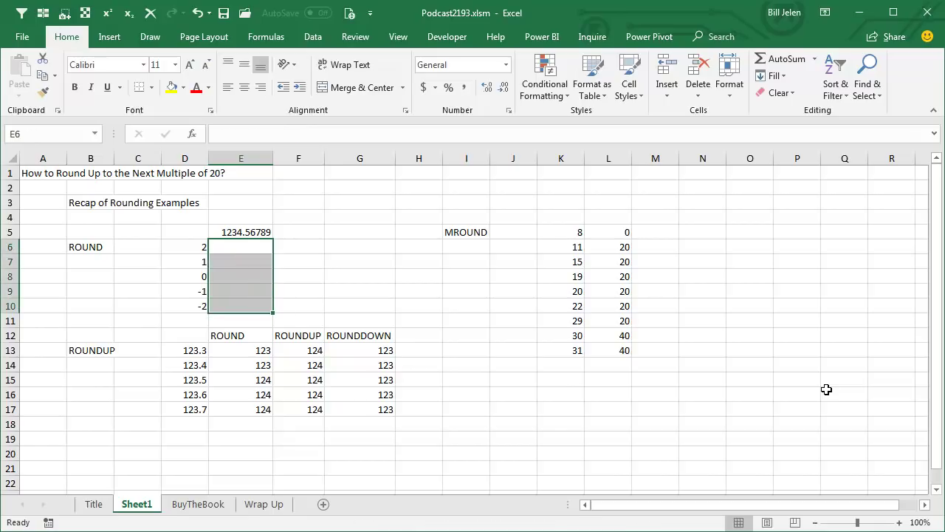
{"action": "key", "text": "Delete"}
{"action": "key", "text": "Right"}
{"action": "key", "text": "Left"}
{"action": "type", "text": "=ROUND("}
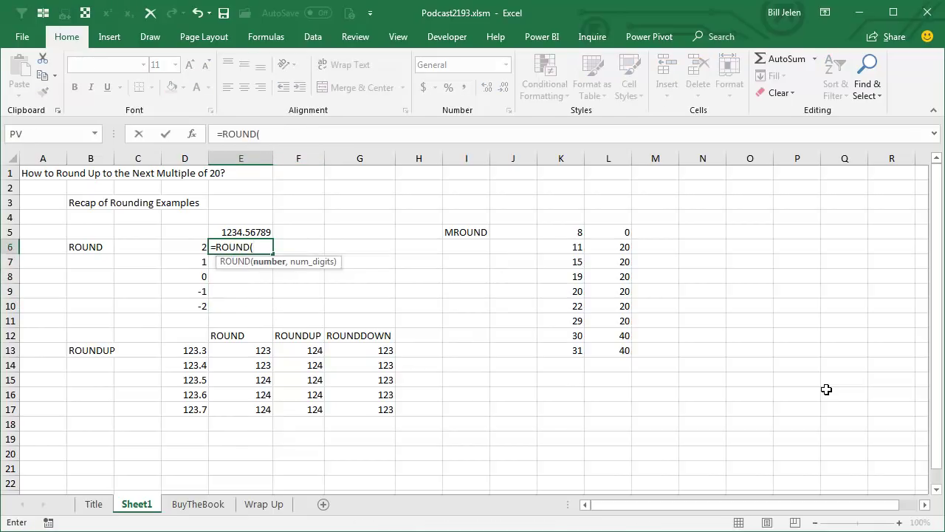
{"action": "key", "text": "Up"}
{"action": "type", "text": ","}
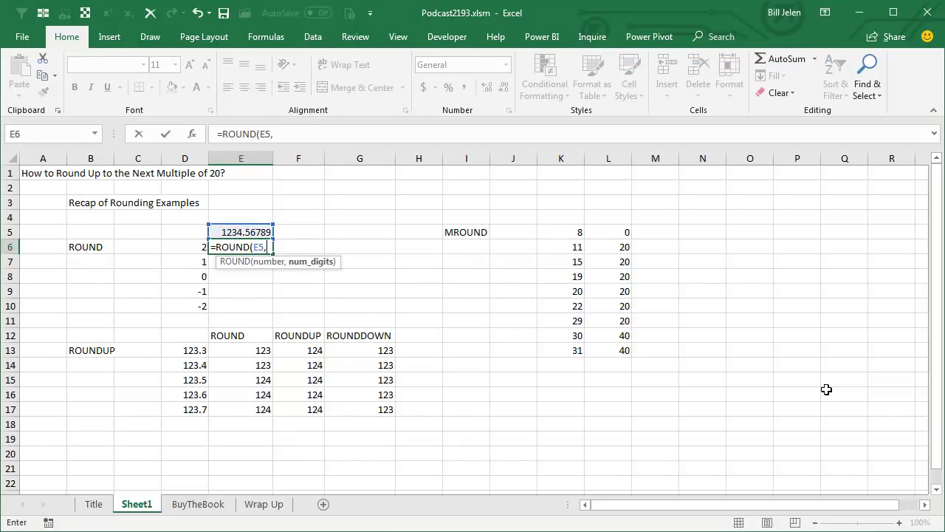
{"action": "key", "text": "Left"}
{"action": "type", "text": ")"}
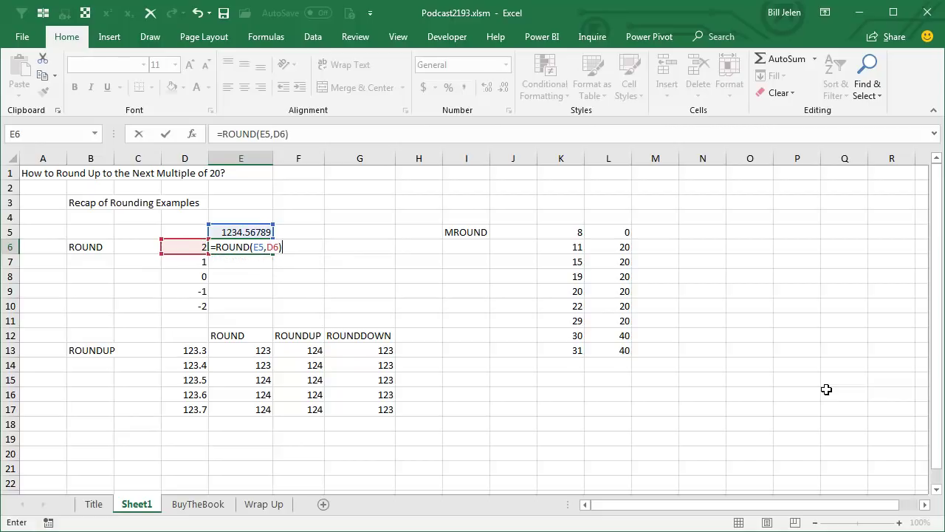
{"action": "key", "text": "Return"}
Make E5 absolute in the E6 formula and fill it down to E10.
{"action": "key", "text": "Up"}
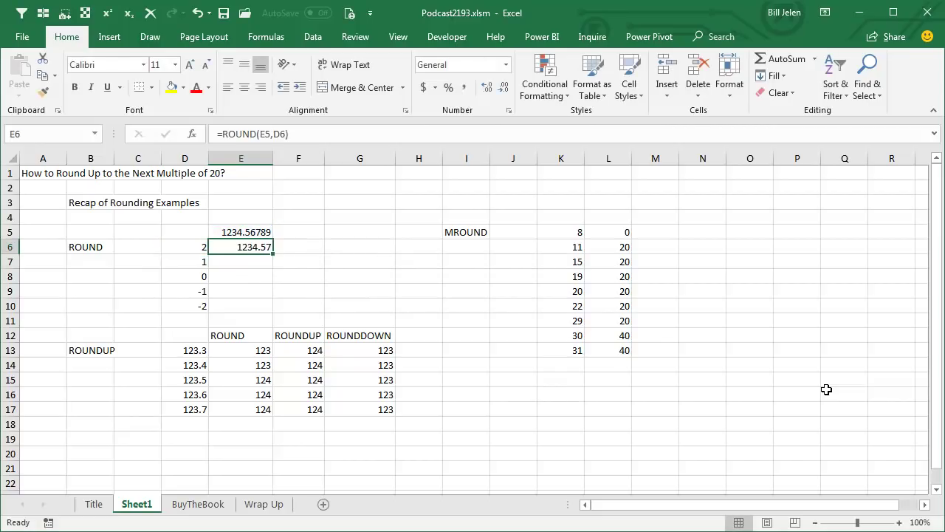
{"action": "key", "text": "F2"}
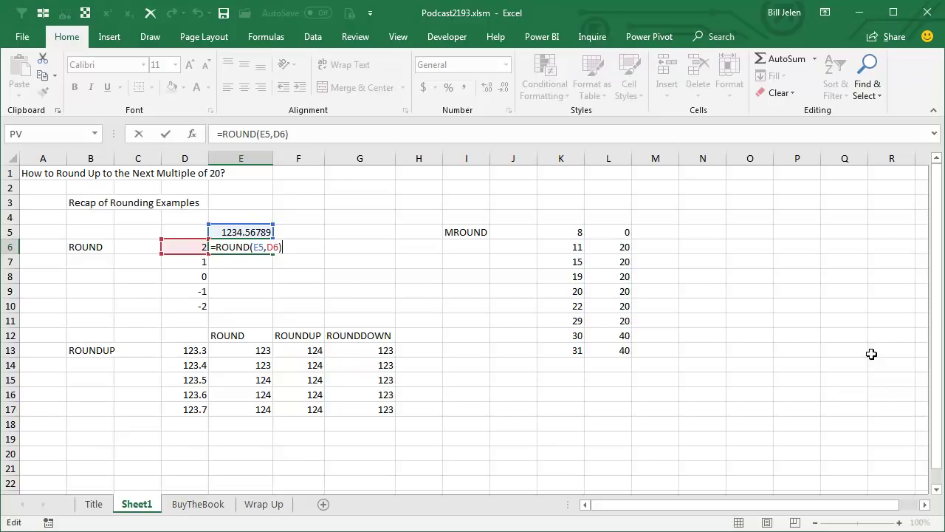
{"action": "double_click", "coordinate": [259, 248]}
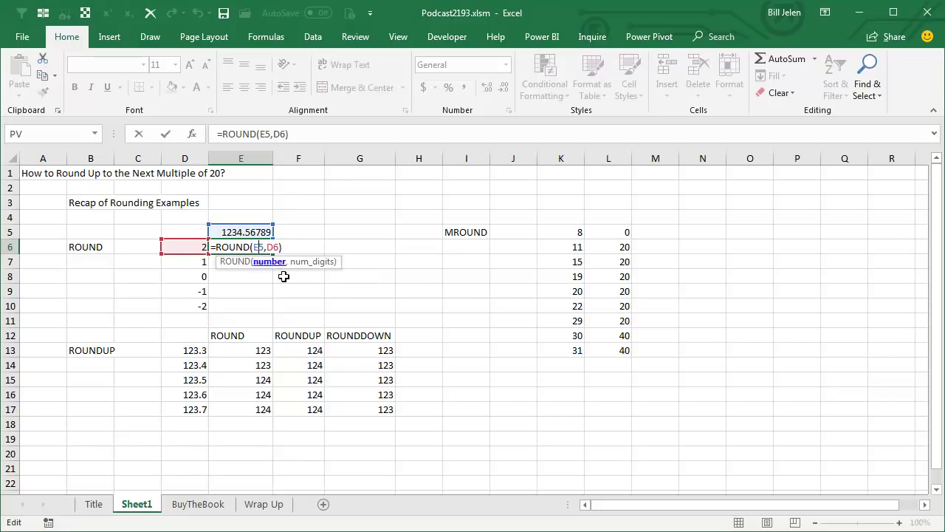
{"action": "key", "text": "F4"}
{"action": "key", "text": "ctrl+Return"}
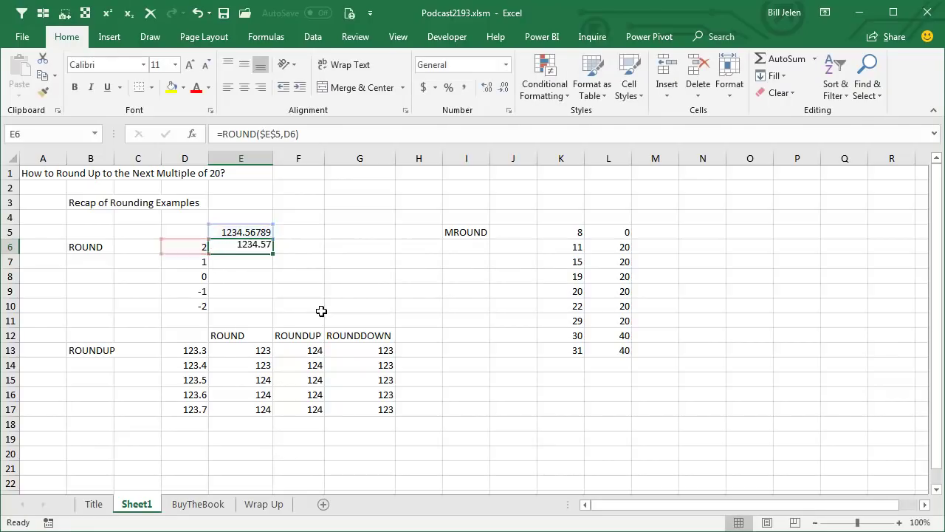
{"action": "left_click_drag", "start_coordinate": [273, 256], "coordinate": [267, 310]}
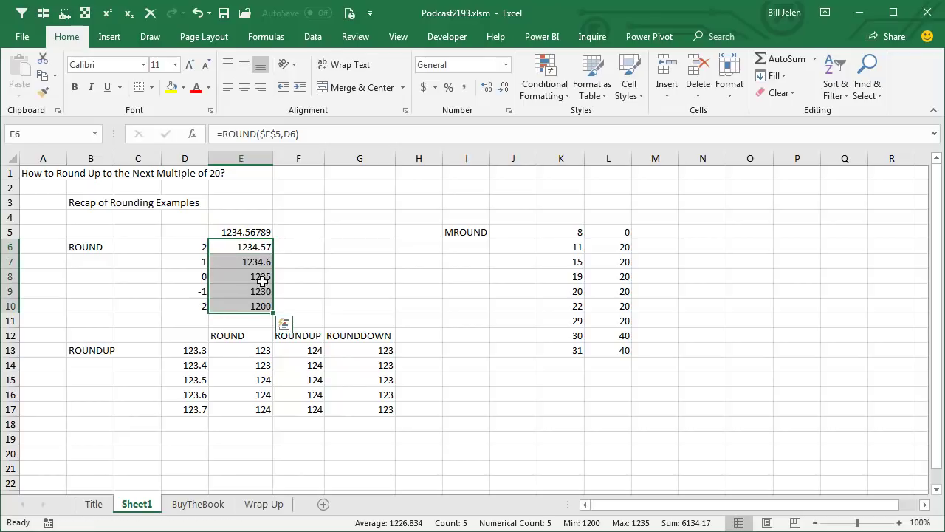
{"action": "left_click", "coordinate": [258, 291]}
{"action": "left_click", "coordinate": [260, 305]}
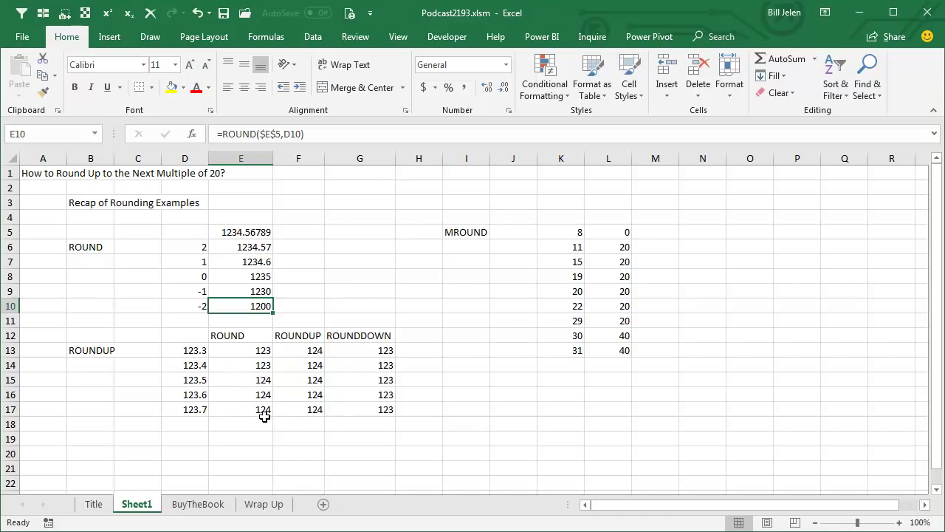
{"action": "left_click", "coordinate": [309, 351]}
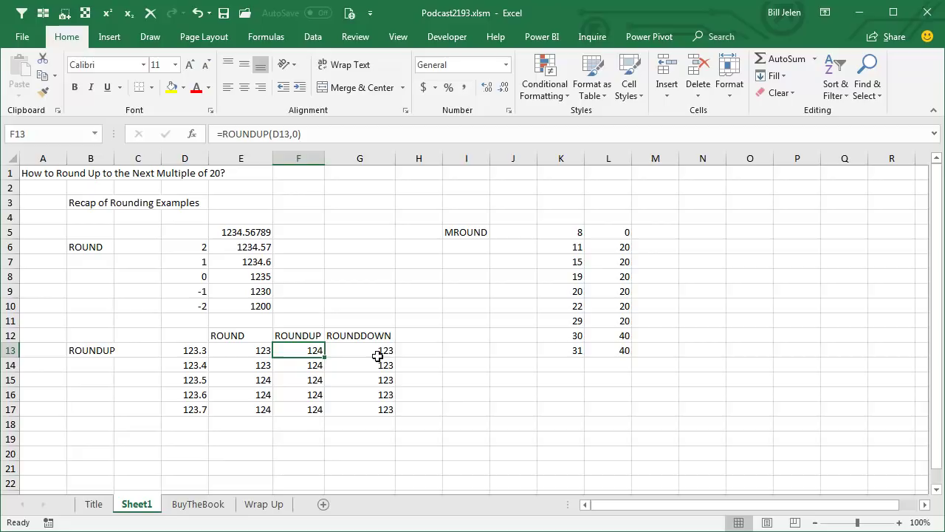
{"action": "left_click", "coordinate": [378, 352]}
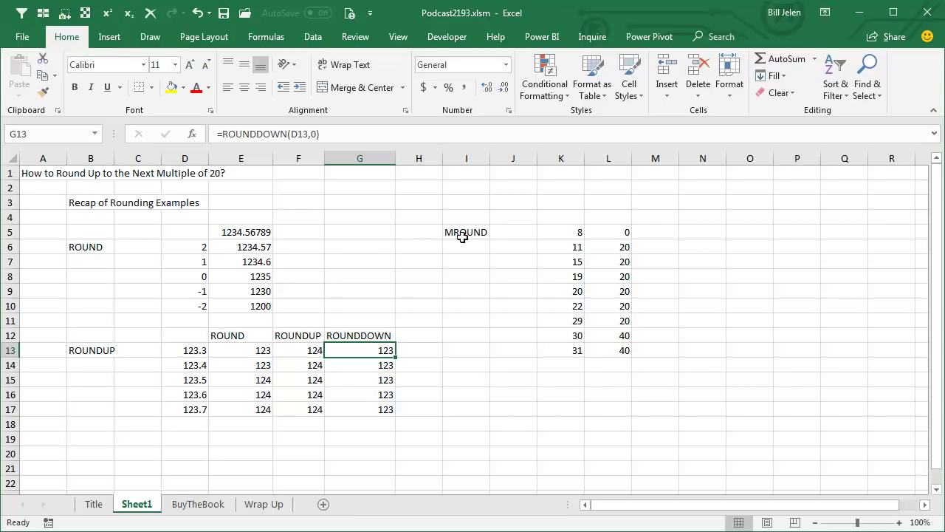
{"action": "left_click", "coordinate": [602, 233]}
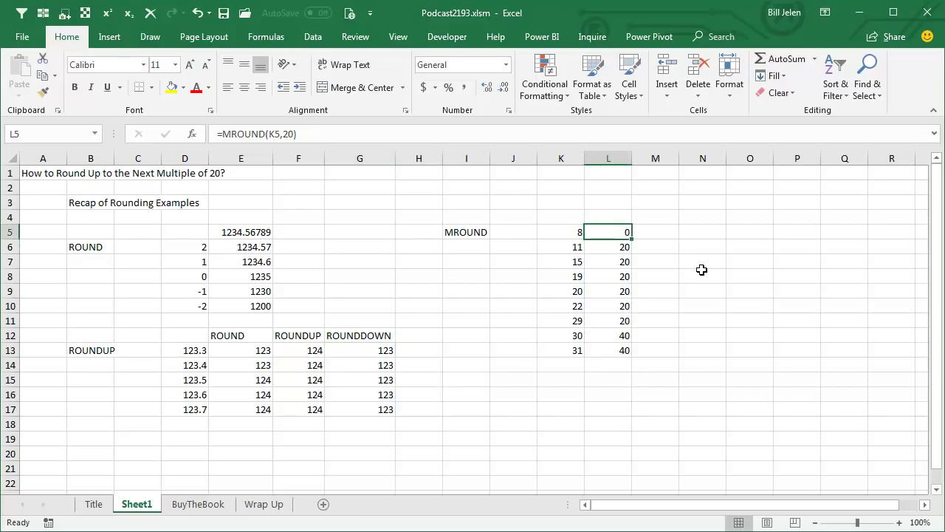
{"action": "key", "text": "F2"}
{"action": "key", "text": "ctrl+Return"}
Enter =CEILING.MATH(K5,20) in N5 to round K5 up to the next 20.
{"action": "key", "text": "Right"}
{"action": "key", "text": "Right"}
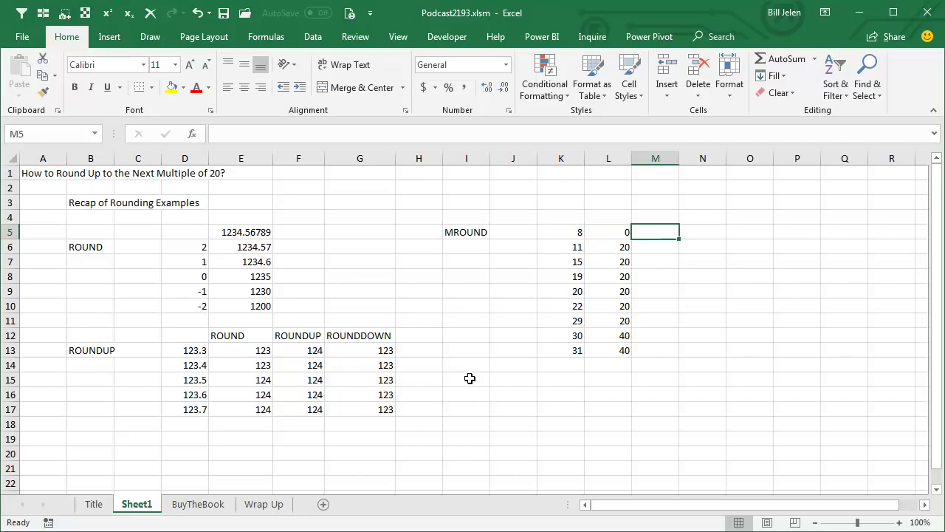
{"action": "type", "text": "=CEIL"}
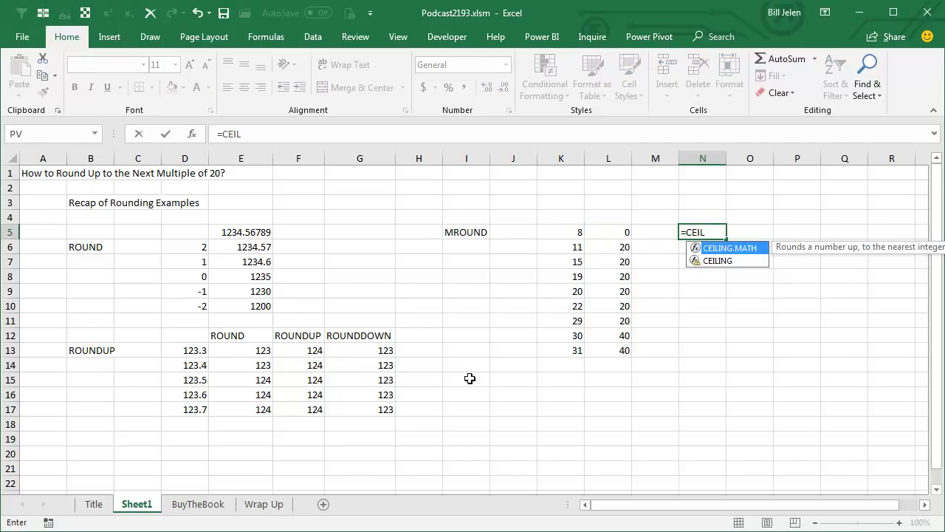
{"action": "key", "text": "Tab"}
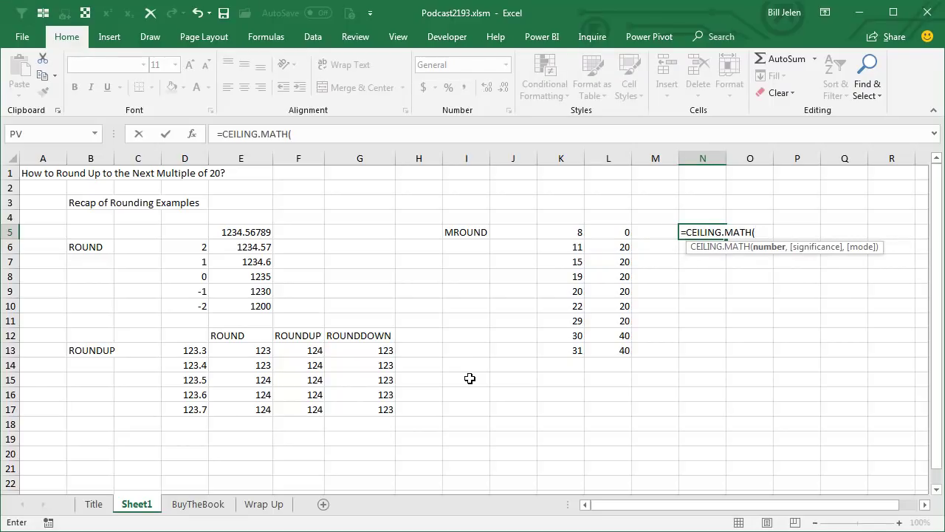
{"action": "key", "text": "Left"}
{"action": "key", "text": "Left"}
{"action": "key", "text": "Left"}
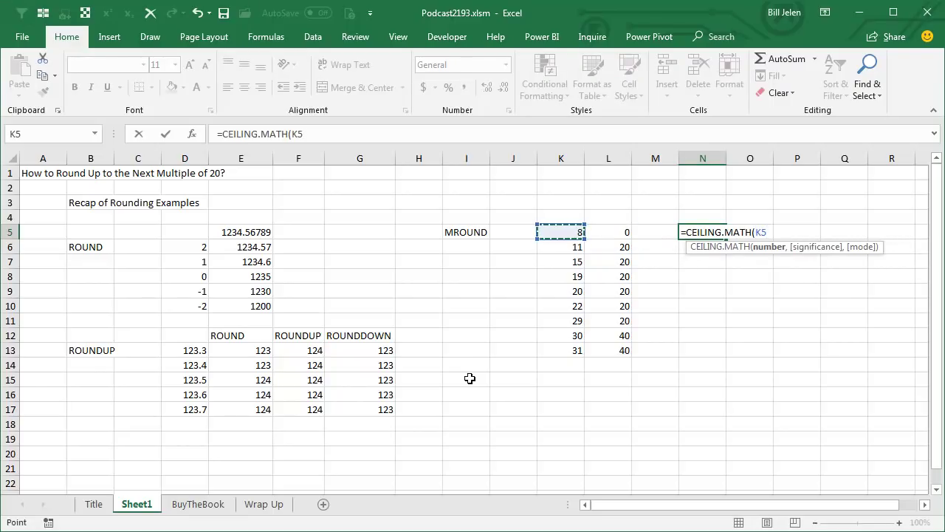
{"action": "type", "text": ",20)"}
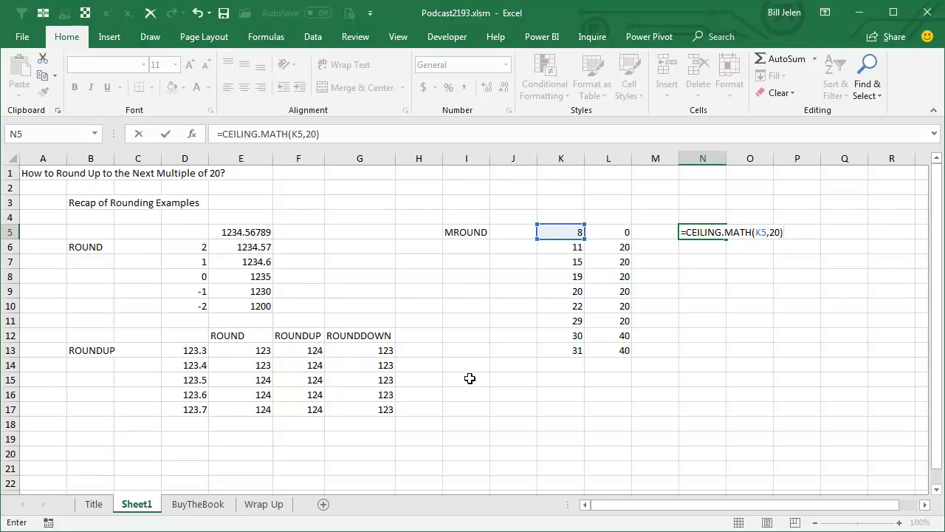
{"action": "key", "text": "Return"}
Copy the CEILING.MATH formula from N5 into N6:N13 and check the results.
{"action": "key", "text": "Up"}
{"action": "key", "text": "ctrl+c"}
{"action": "key", "text": "shift+Down"}
{"action": "key", "text": "shift+Down"}
{"action": "key", "text": "shift+Down"}
{"action": "key", "text": "shift+Down"}
{"action": "key", "text": "shift+Down"}
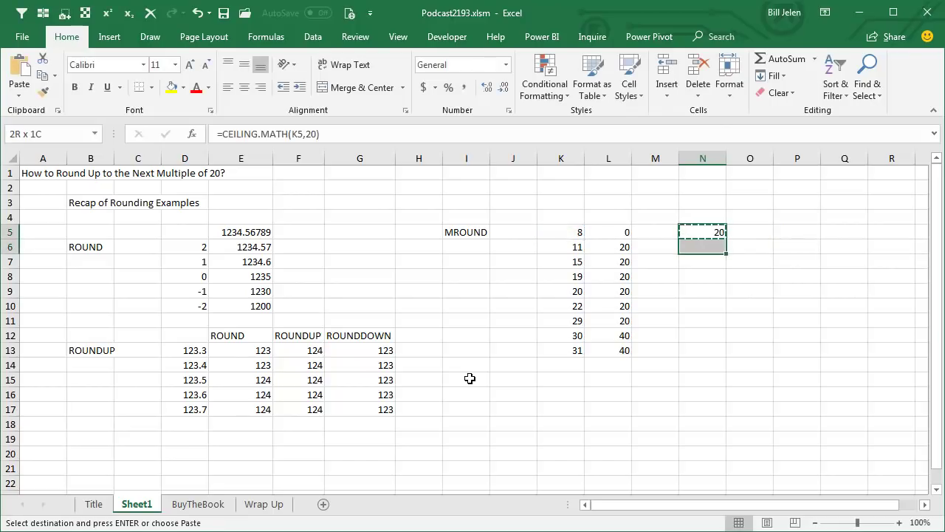
{"action": "key", "text": "shift+Down"}
{"action": "key", "text": "shift+Down"}
{"action": "key", "text": "shift+Down"}
{"action": "key", "text": "ctrl+v"}
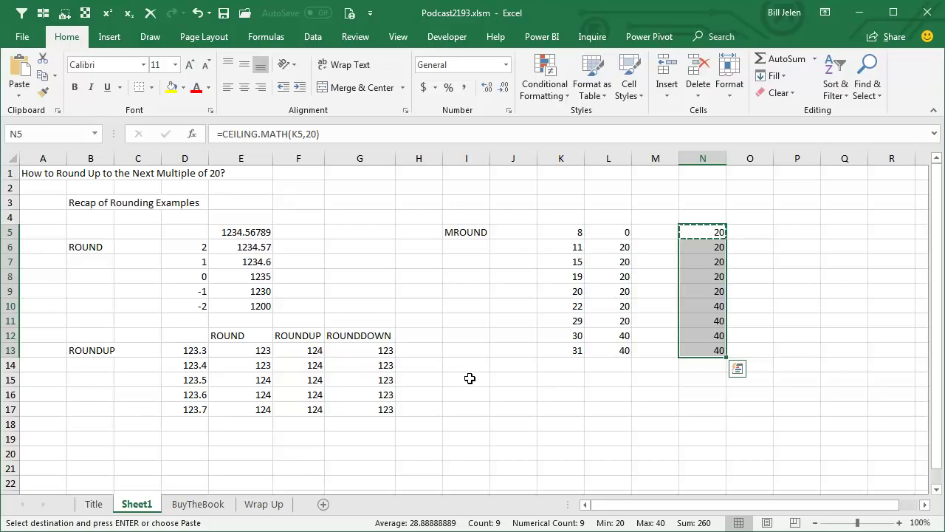
{"action": "key", "text": "Down"}
{"action": "key", "text": "Down"}
{"action": "key", "text": "Down"}
{"action": "key", "text": "Down"}
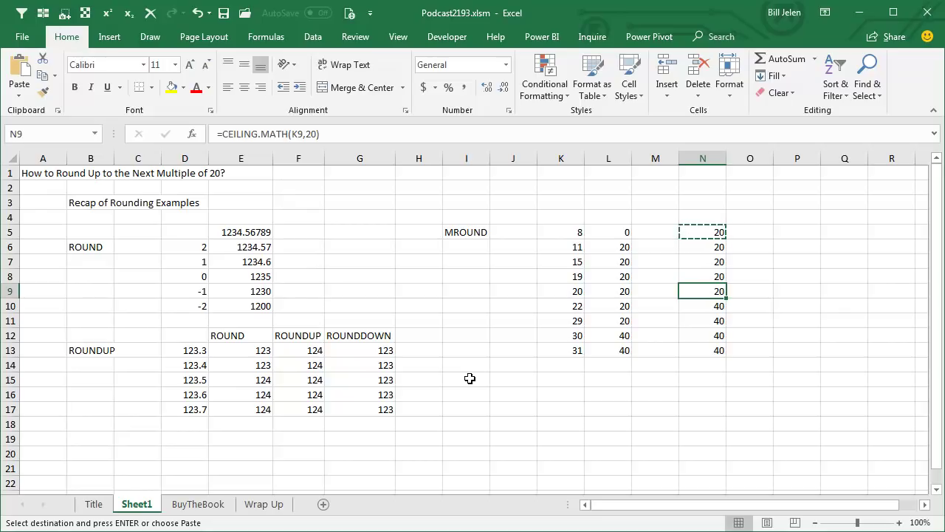
{"action": "key", "text": "Up"}
{"action": "key", "text": "Up"}
{"action": "key", "text": "Up"}
{"action": "key", "text": "Up"}
{"action": "key", "text": "F2"}
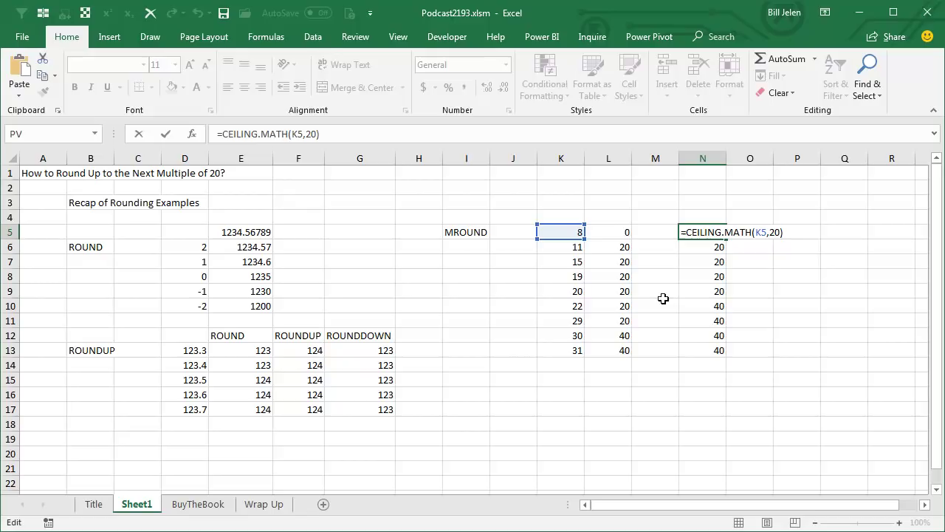
Switch to the BuyTheBook sheet with the MrExcel LIVe book promotion image.
{"action": "left_click", "coordinate": [208, 504]}
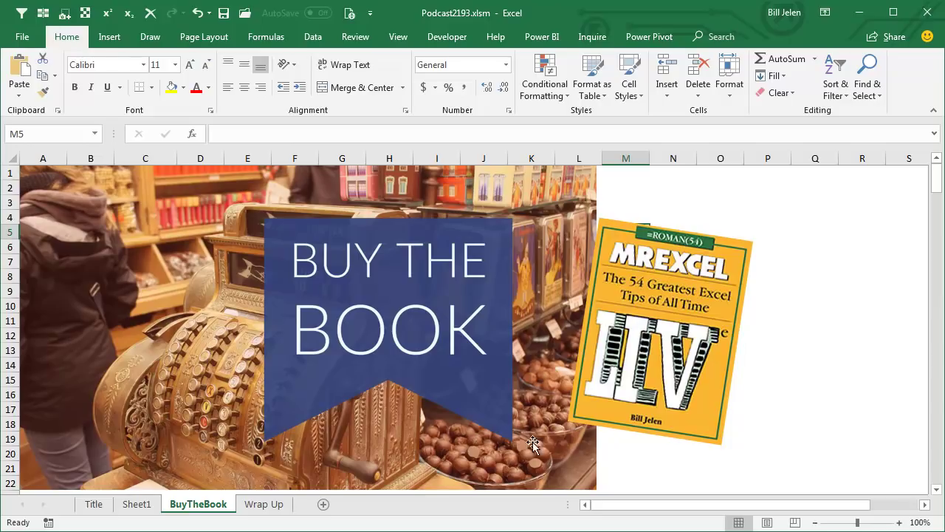
Switch to the Wrap Up sheet to view the episode topic summary.
{"action": "left_click", "coordinate": [260, 505]}
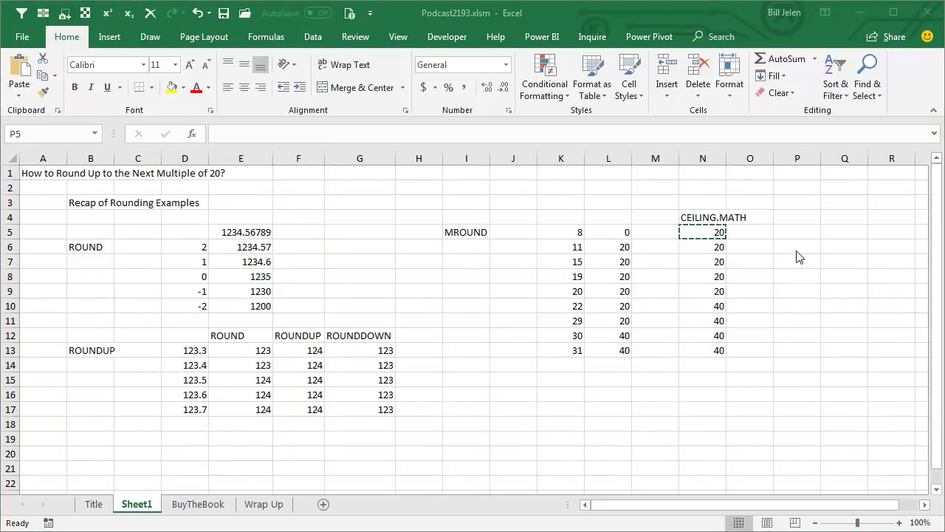
Fill the numbers 1 through 15 into P5:P19.
{"action": "left_click", "coordinate": [817, 230]}
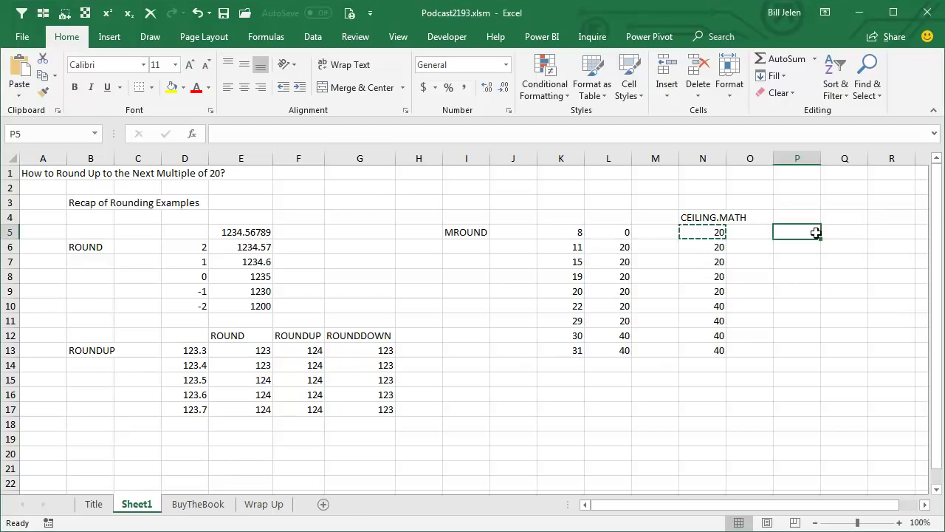
{"action": "type", "text": "1"}
{"action": "key", "text": "Escape"}
{"action": "left_click_drag", "start_coordinate": [820, 240], "coordinate": [815, 440]}
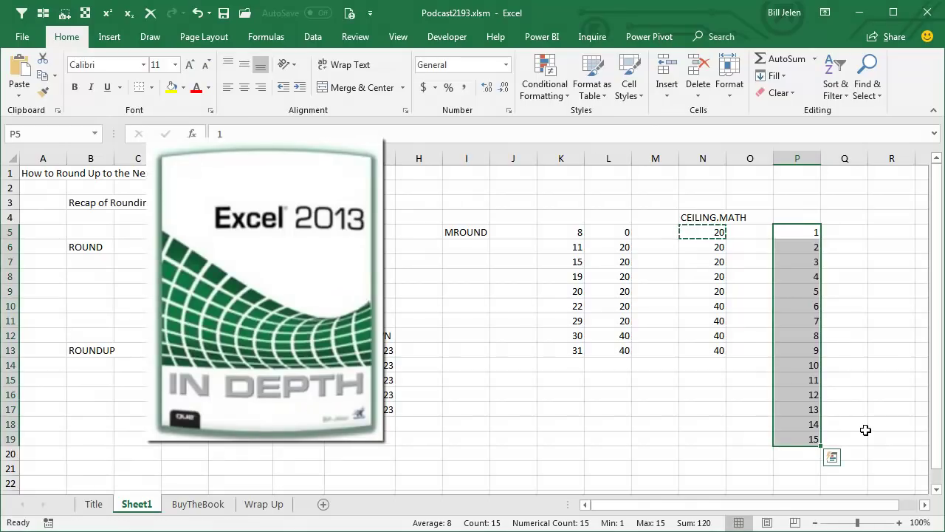
{"action": "key", "text": "ctrl+q"}
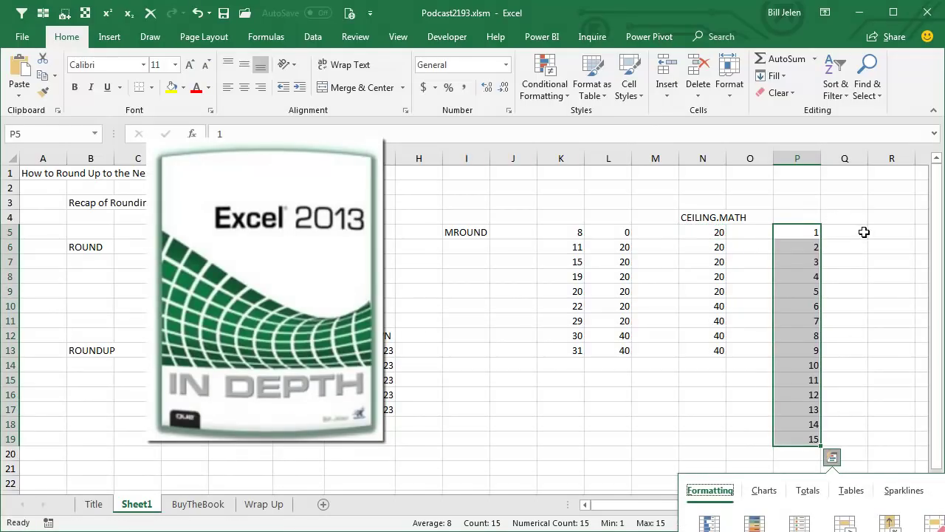
Add an EVEN heading in Q4 and fill =EVEN(P5) down to Q19.
{"action": "left_click", "coordinate": [845, 216]}
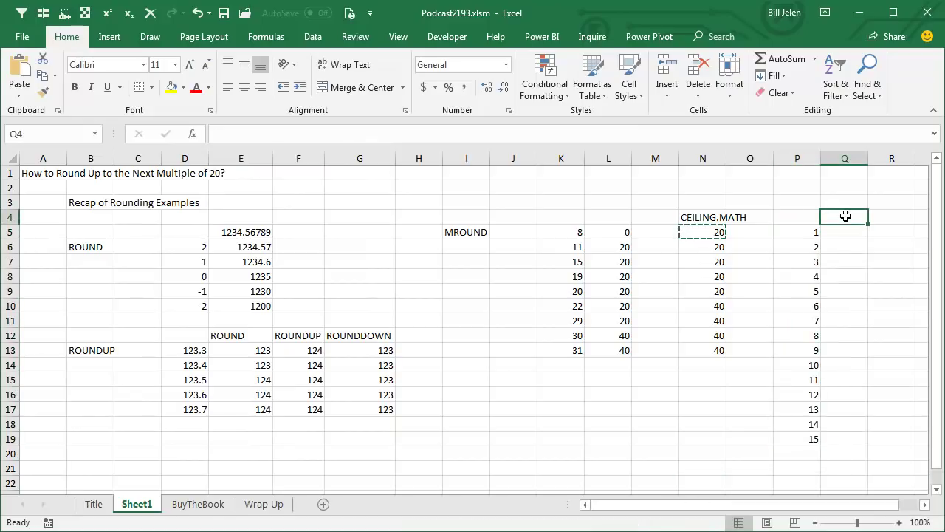
{"action": "type", "text": "EVEN"}
{"action": "key", "text": "Return"}
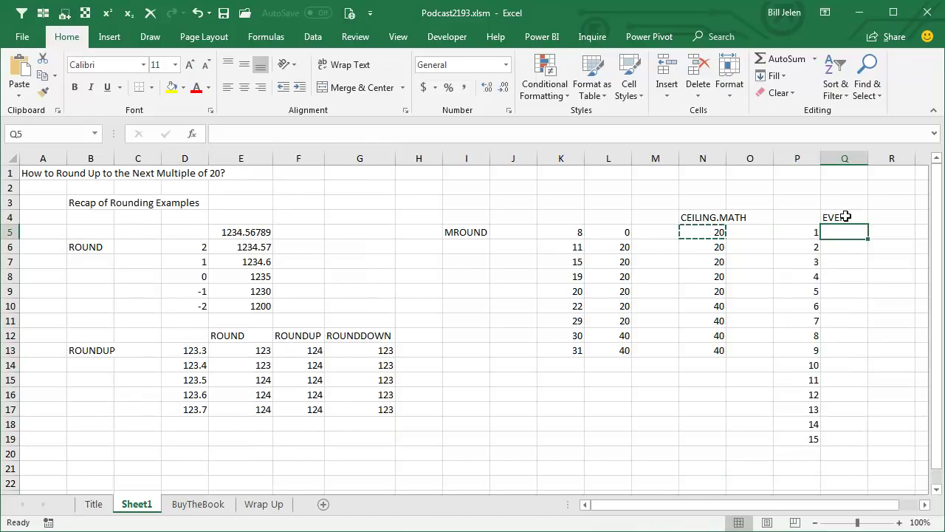
{"action": "type", "text": "=EVEN("}
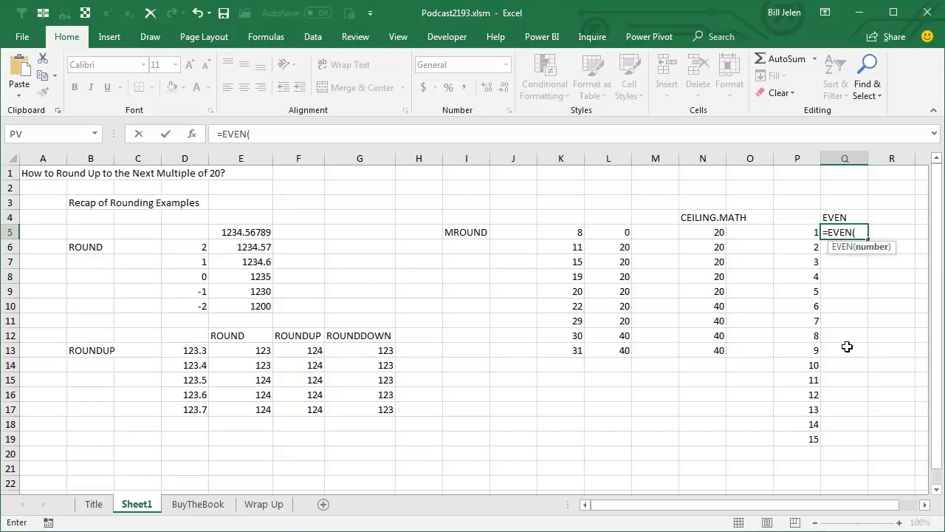
{"action": "key", "text": "Left"}
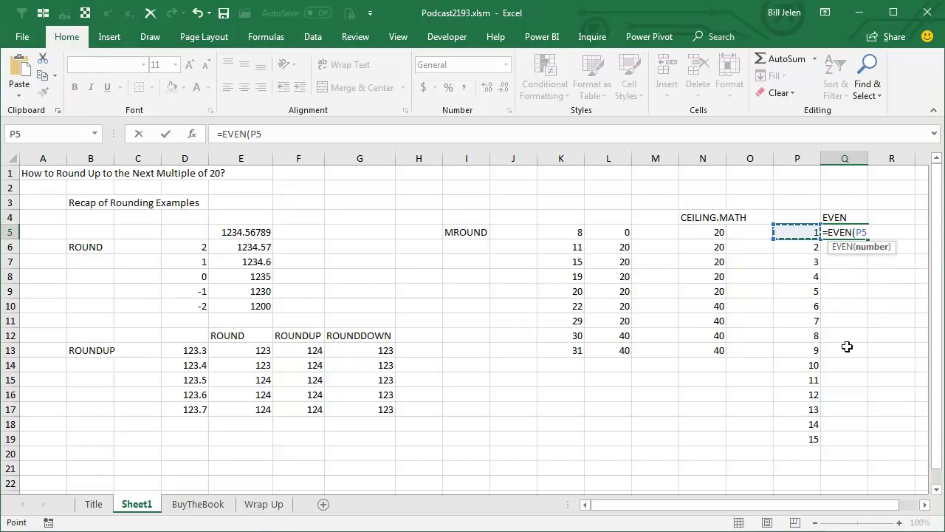
{"action": "type", "text": ")"}
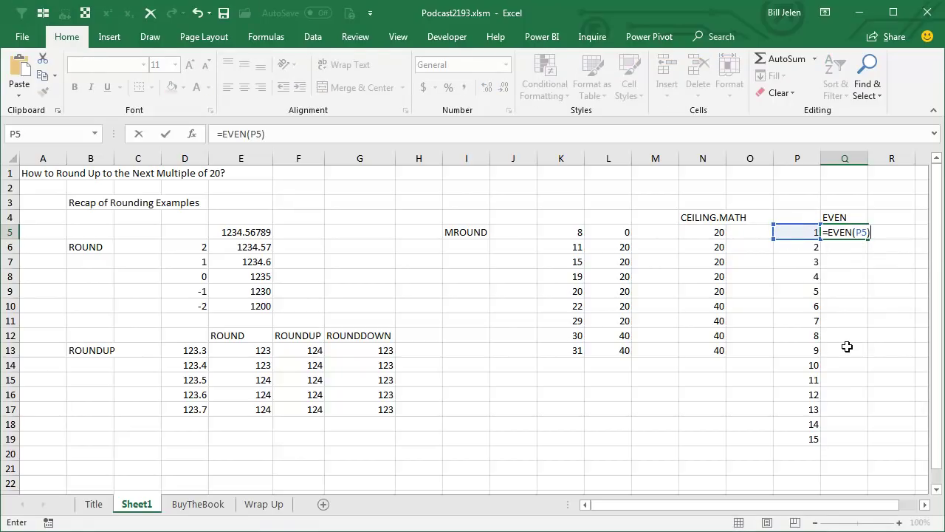
{"action": "key", "text": "ctrl+Return"}
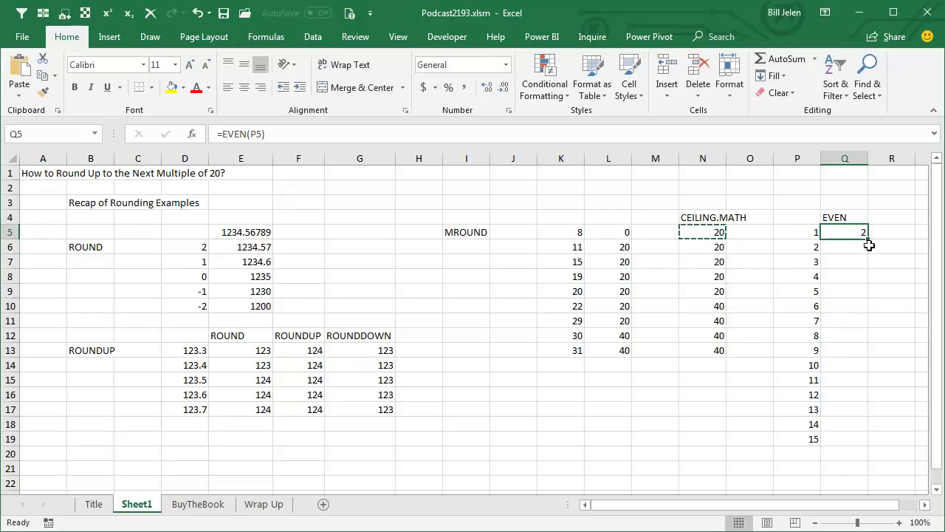
{"action": "double_click", "coordinate": [868, 238]}
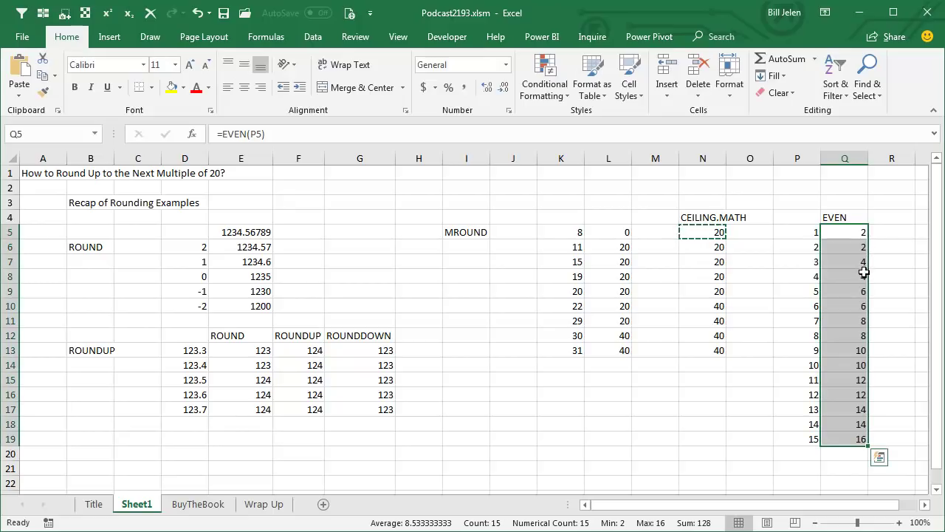